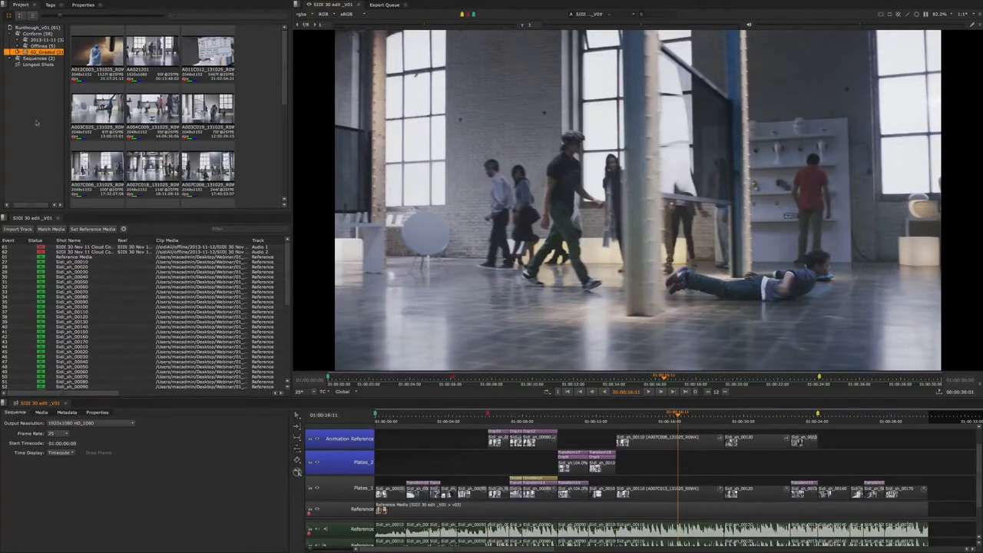
- Open the export settings for the SIDI 30 edit _V01 sequence in the Sequences bin and reposition the dialog
{"action": "left_click", "coordinate": [46, 64]}
{"action": "left_click", "coordinate": [54, 59]}
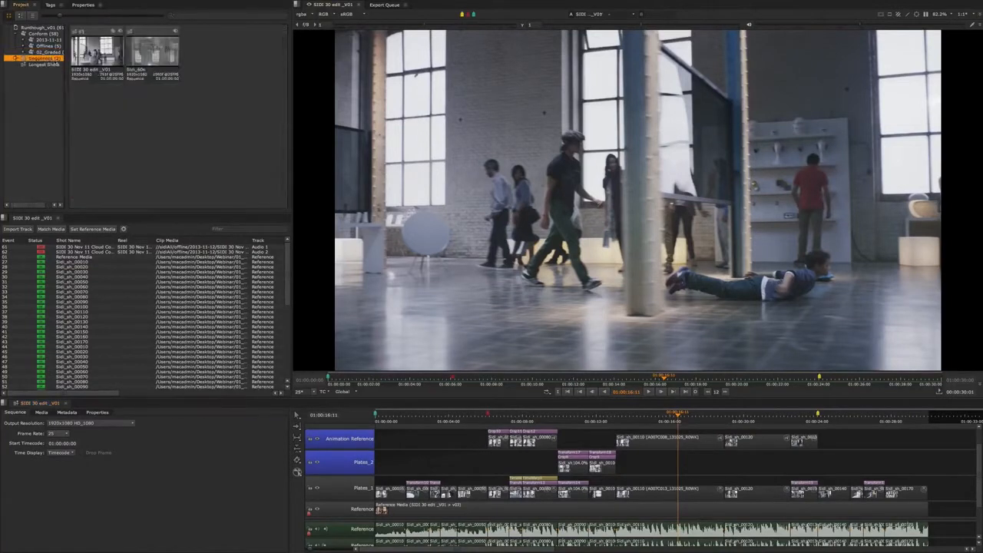
{"action": "left_click", "coordinate": [107, 63]}
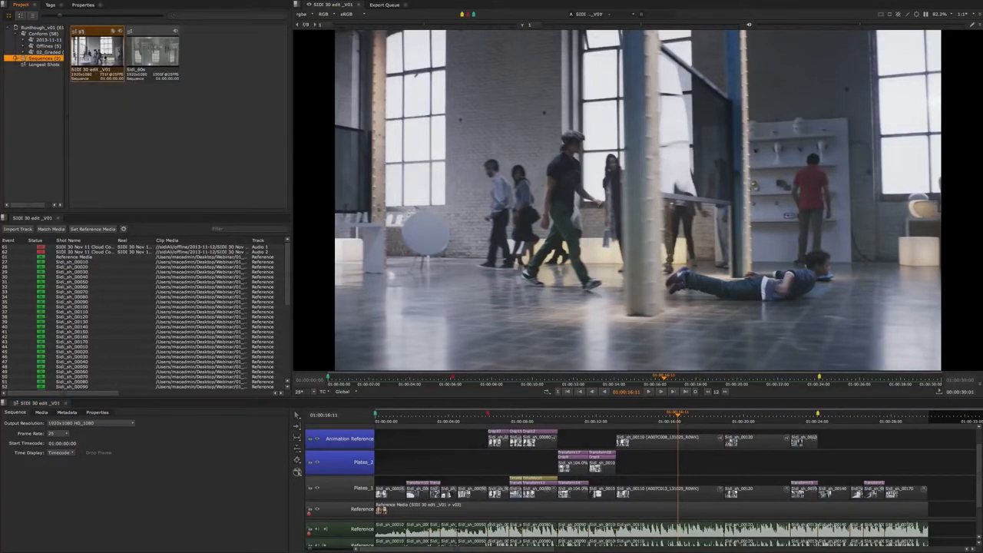
{"action": "right_click", "coordinate": [107, 55]}
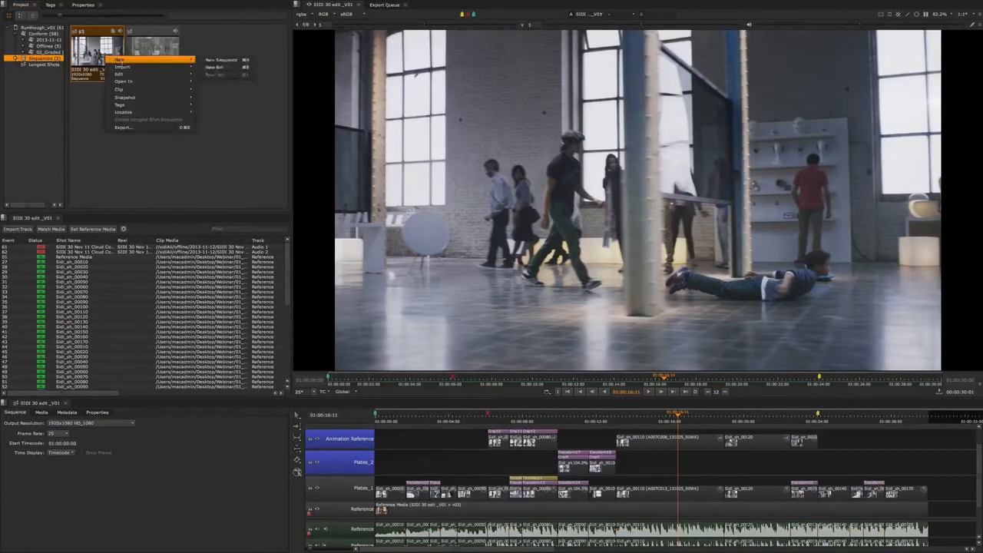
{"action": "left_click", "coordinate": [142, 128]}
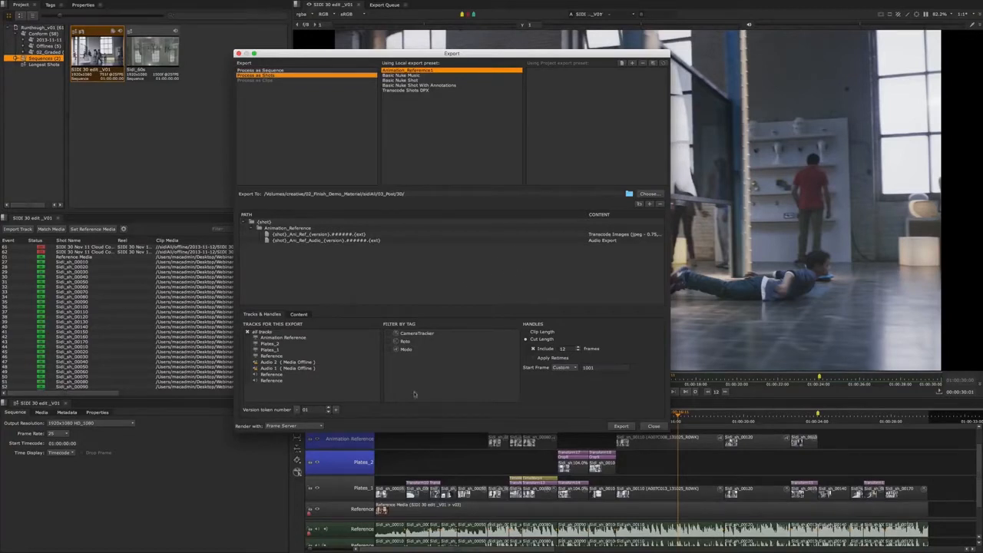
{"action": "left_click_drag", "start_coordinate": [436, 54], "coordinate": [398, 37]}
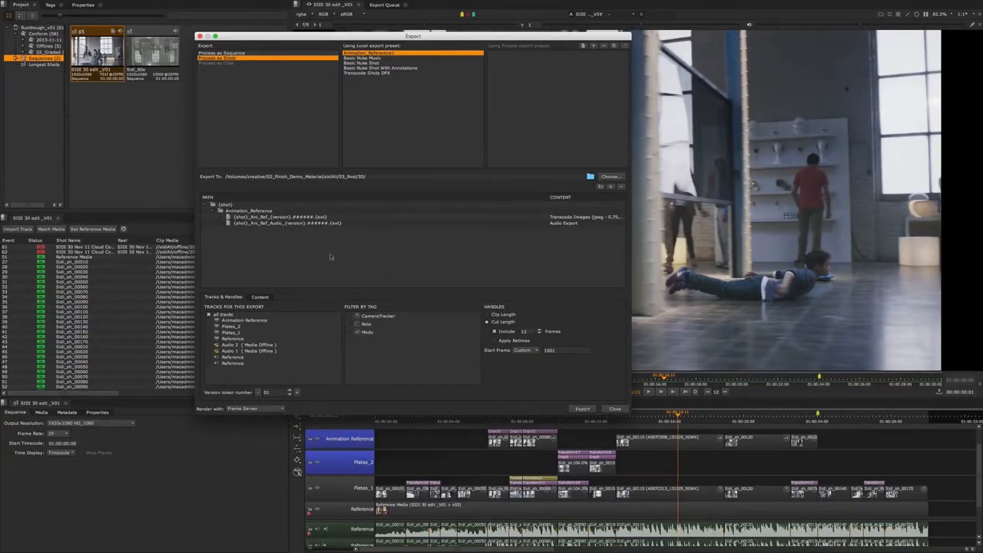
- Toggle the Modo and Roto tag filters and look through the Basic Nuke Music and Basic Nuke Shot export presets
{"action": "left_click", "coordinate": [350, 331]}
{"action": "left_click", "coordinate": [349, 323]}
{"action": "left_click", "coordinate": [376, 61]}
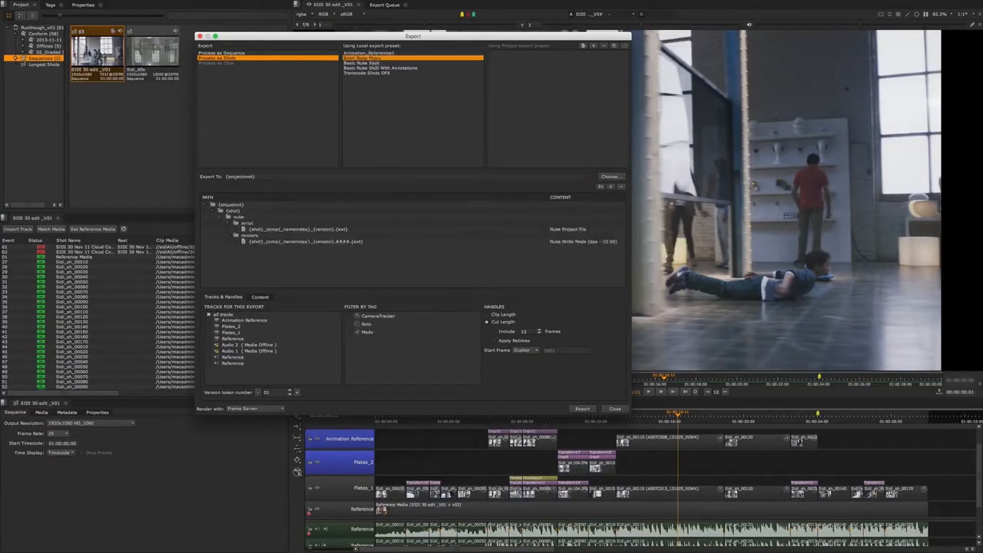
{"action": "left_click", "coordinate": [376, 63]}
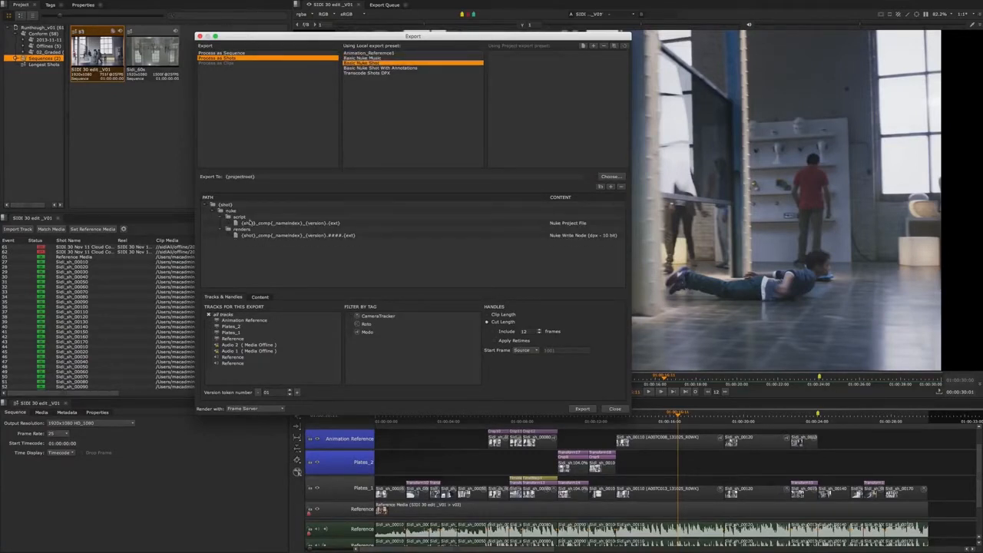
- Show the Nuke project file's content options and try the Collate Shot Name and Collate Shot Timings settings, leaving the dialog without exporting
{"action": "mouse_move", "coordinate": [263, 238]}
{"action": "left_click", "coordinate": [261, 298]}
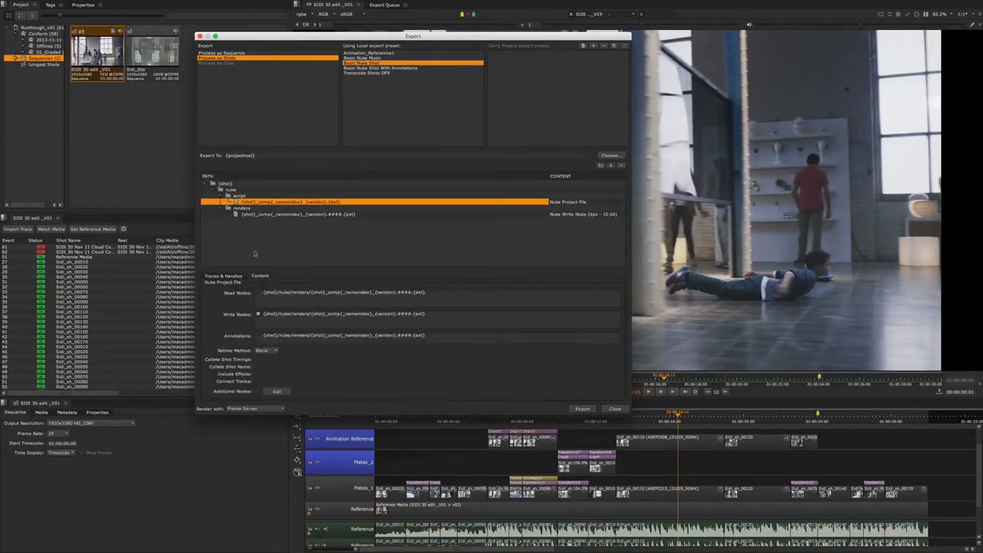
{"action": "left_click", "coordinate": [257, 367]}
{"action": "left_click", "coordinate": [256, 360]}
{"action": "left_click", "coordinate": [257, 360]}
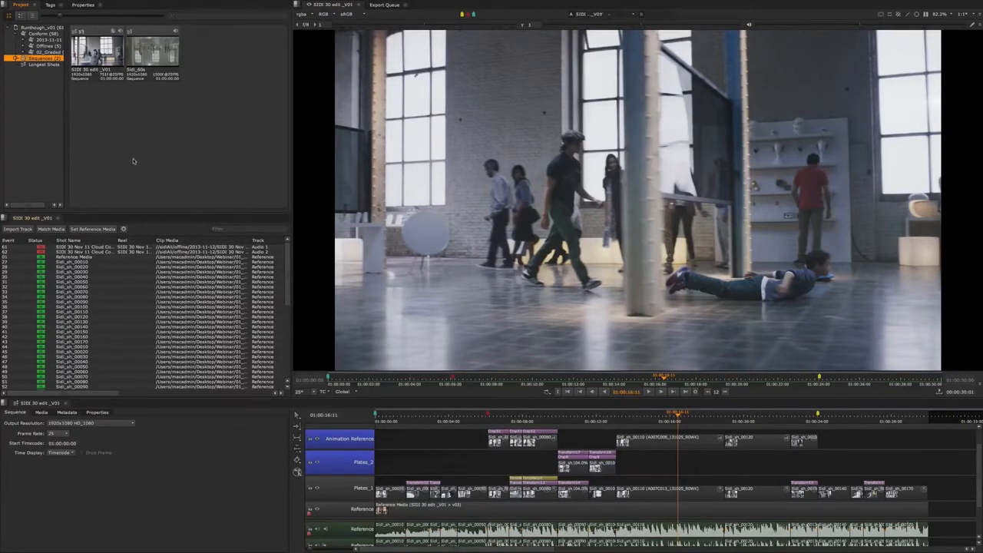
- Review the bin structure of the Runthough_v01 project and select its Conform bin
{"action": "left_click", "coordinate": [42, 29]}
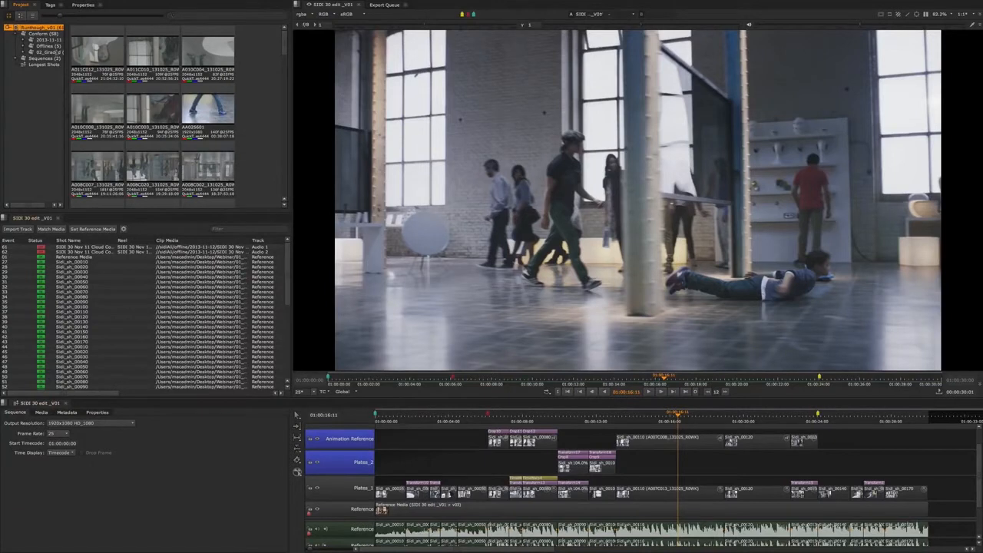
{"action": "left_click", "coordinate": [7, 29]}
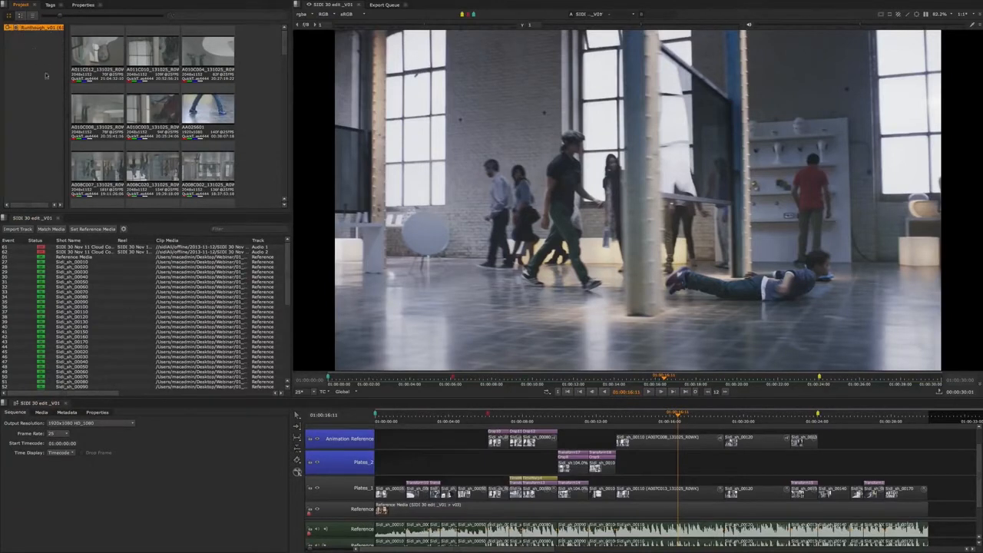
{"action": "left_click", "coordinate": [7, 28]}
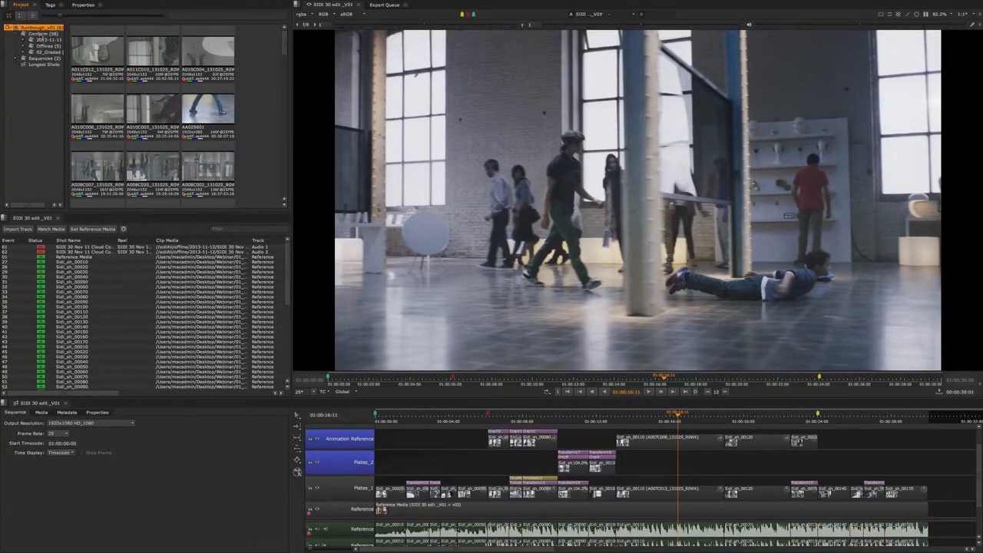
{"action": "left_click", "coordinate": [42, 34]}
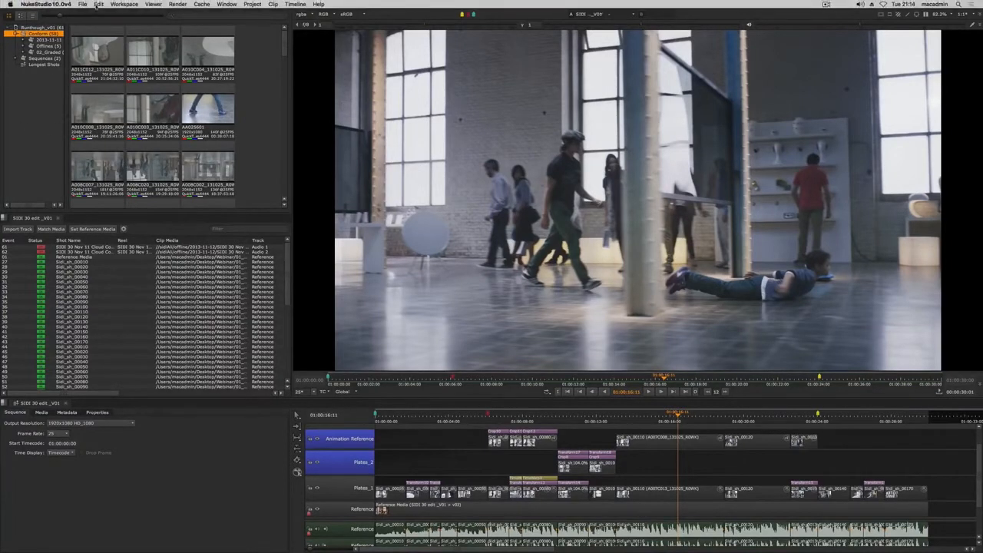
- Open the recent project MusicVideos_V04.hrox alongside the Runthough_v01 project
{"action": "left_click", "coordinate": [82, 4]}
{"action": "mouse_move", "coordinate": [105, 28]}
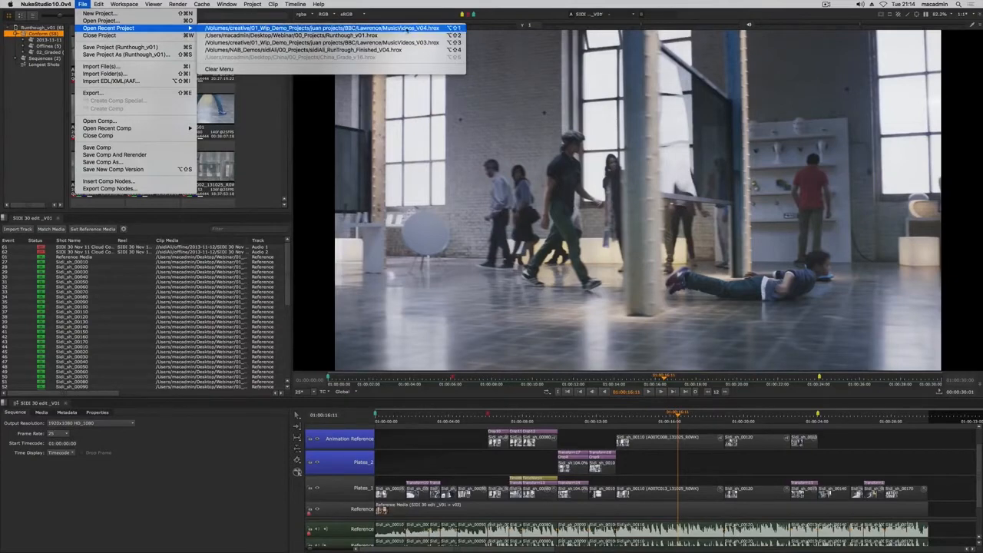
{"action": "left_click", "coordinate": [407, 29]}
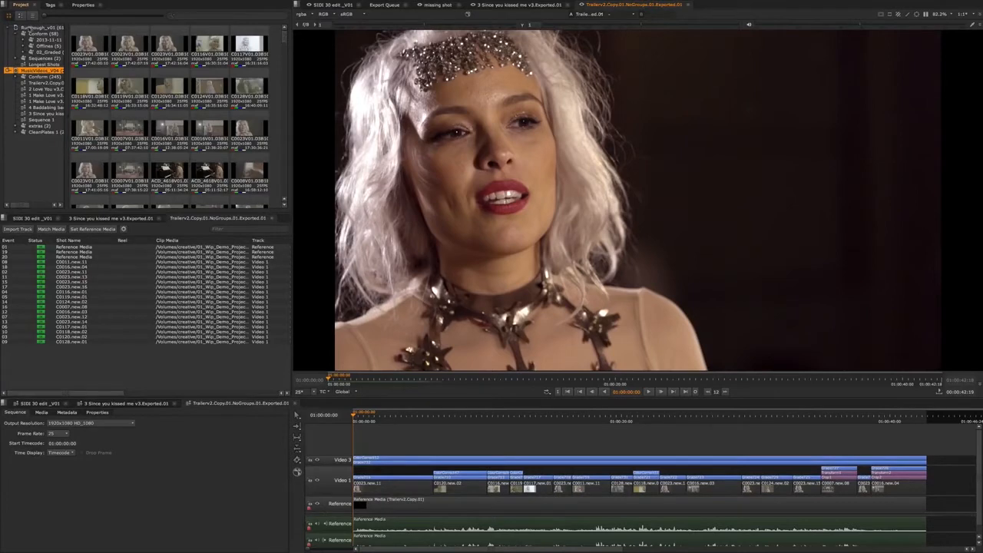
- Switch between the contents of the Runthough_v01 and MusicVideos_V04 projects and collapse the Runthough_v01 bin tree
{"action": "left_click", "coordinate": [34, 29]}
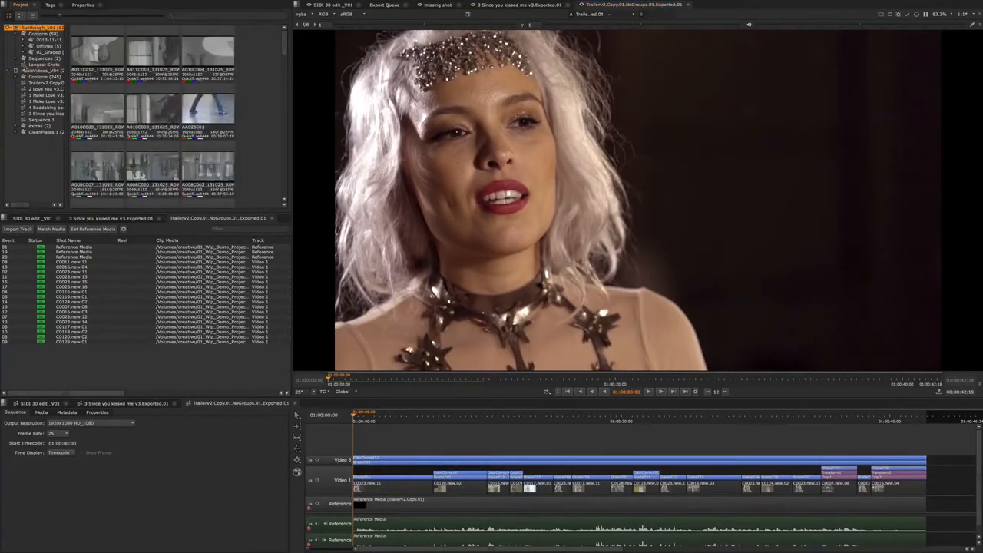
{"action": "left_click", "coordinate": [28, 71]}
{"action": "left_click", "coordinate": [40, 31]}
{"action": "left_click", "coordinate": [36, 70]}
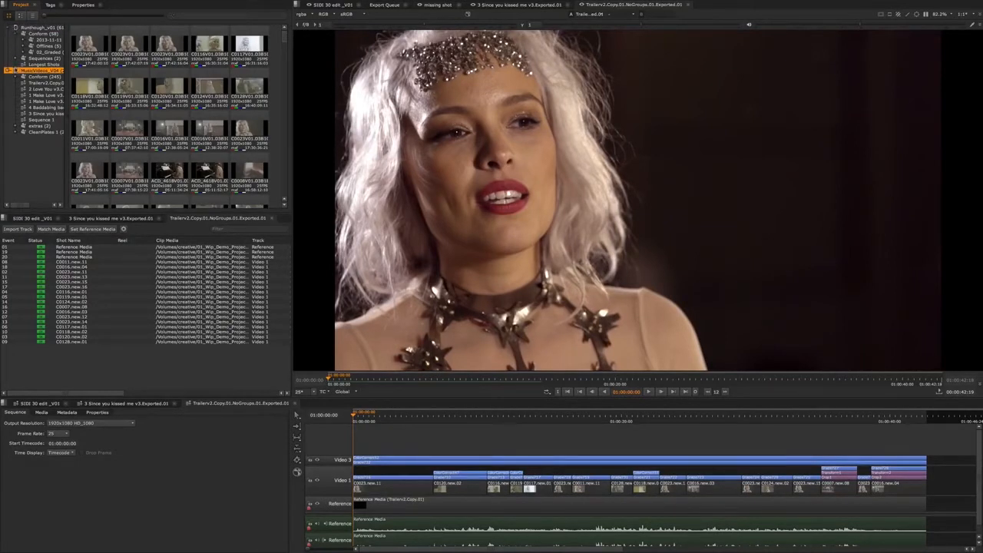
{"action": "left_click", "coordinate": [13, 27]}
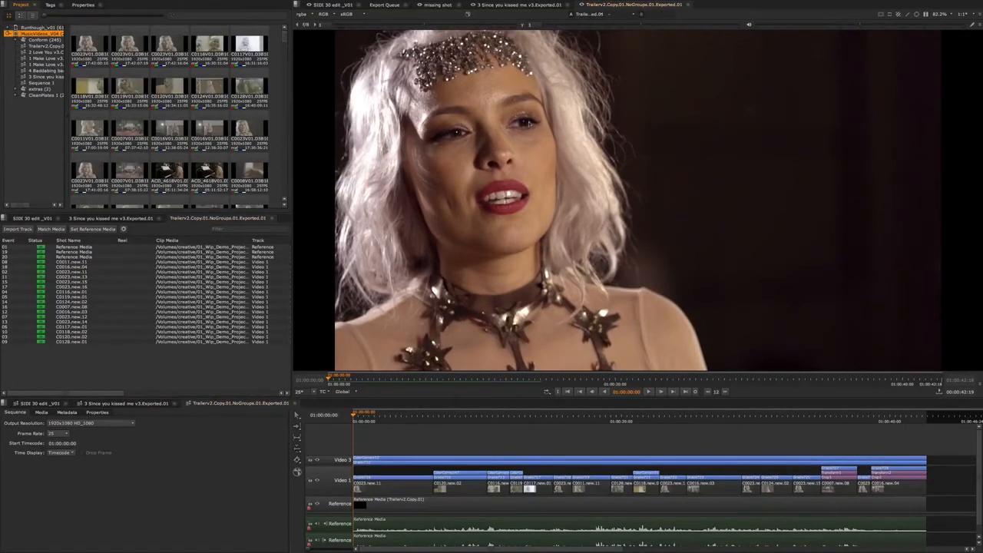
- Show the 3 Since you kissed me v3.Exported.01 timeline, widen the project bin list, and play the sequence
{"action": "left_click", "coordinate": [150, 403]}
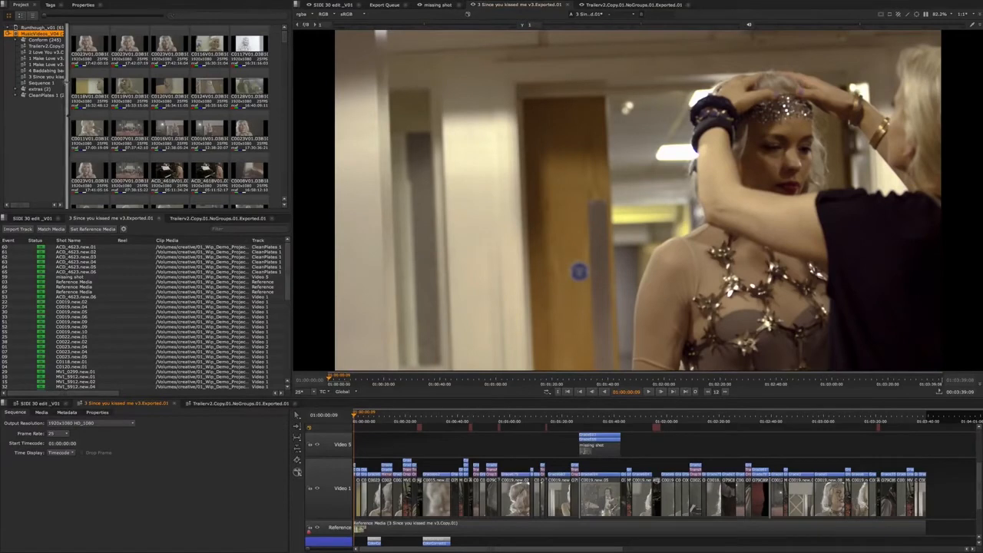
{"action": "left_click_drag", "start_coordinate": [67, 66], "coordinate": [88, 66]}
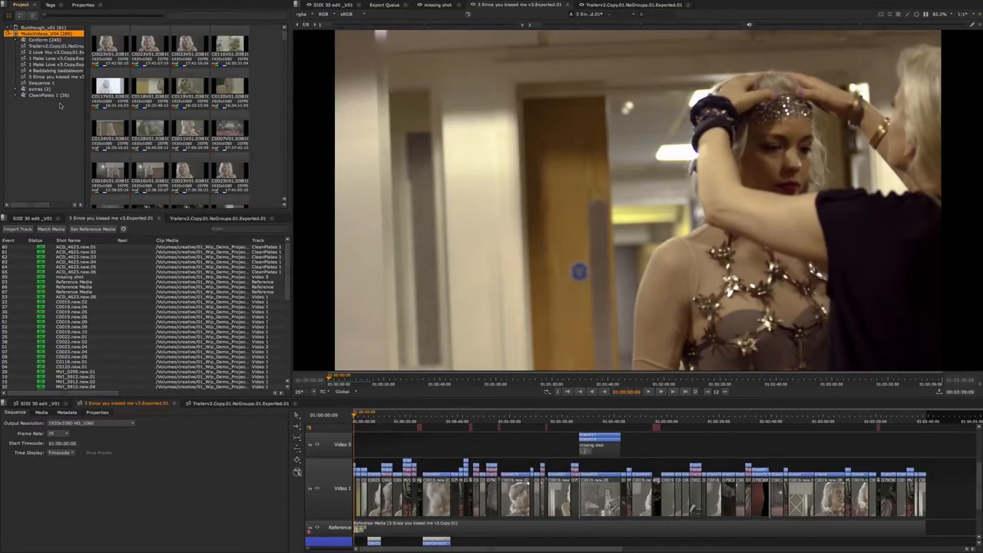
{"action": "key", "text": "space"}
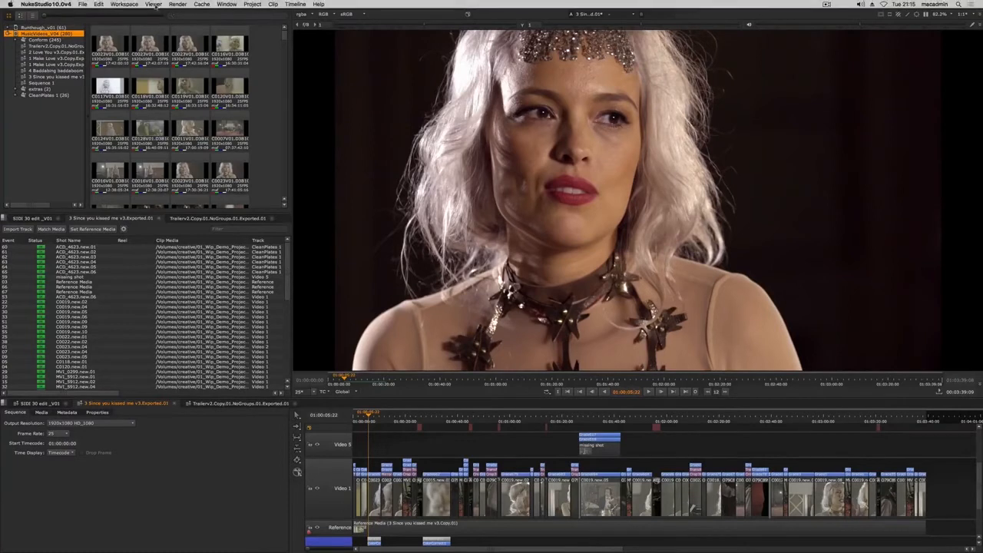
- Switch to the Compare workspace and place the Trailerv2.Copy.01.NoGroups.01.Exported.01 timeline and viewer in the second comparison group
{"action": "left_click", "coordinate": [125, 4]}
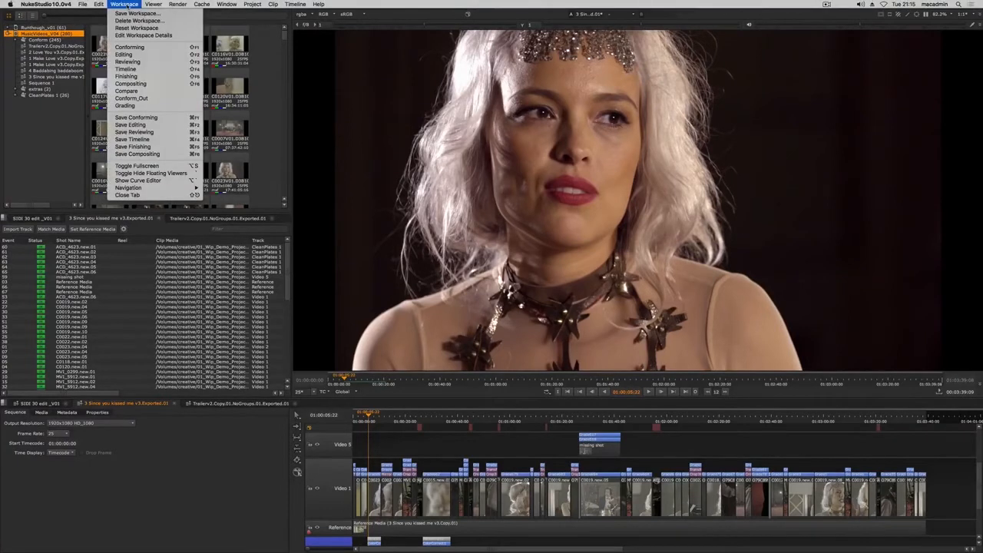
{"action": "left_click", "coordinate": [127, 90]}
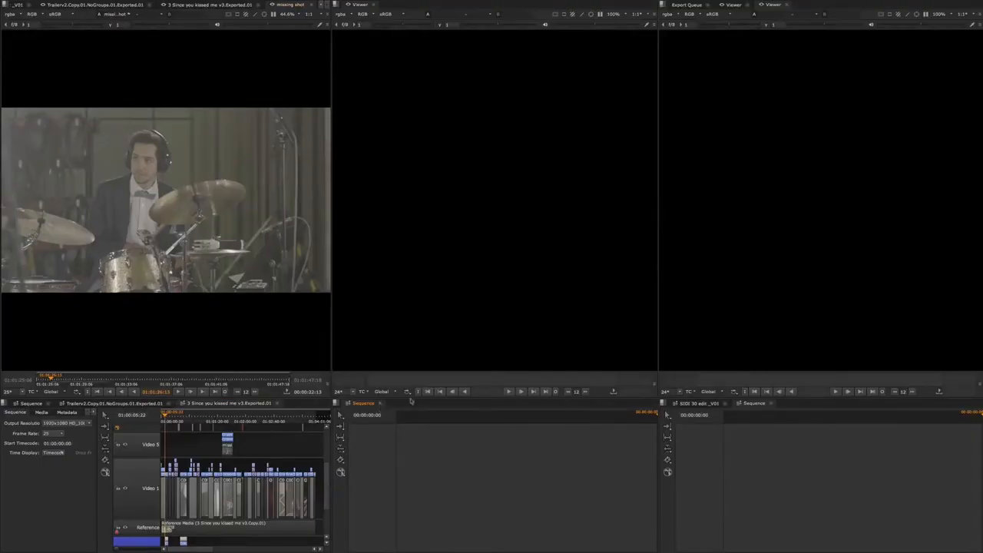
{"action": "left_click_drag", "start_coordinate": [131, 404], "coordinate": [453, 457]}
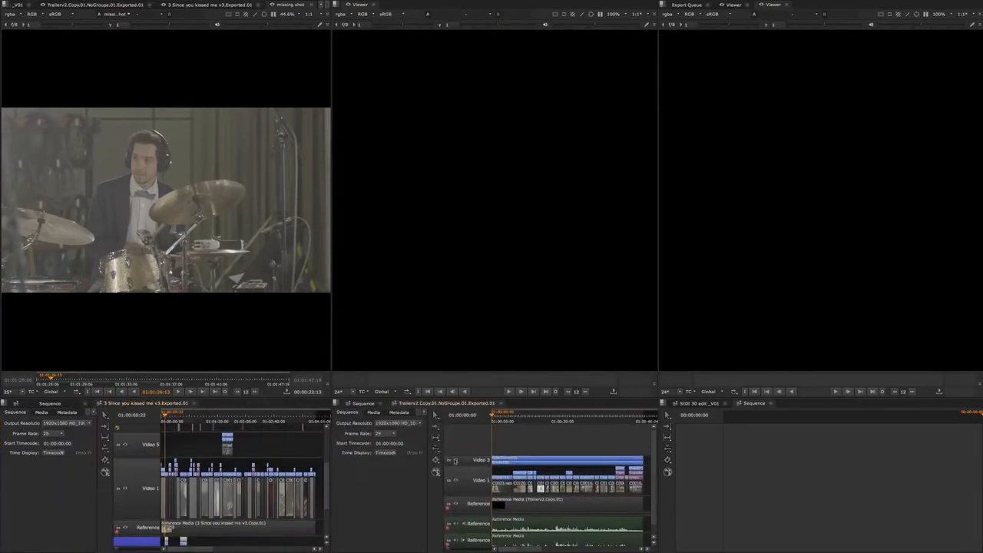
{"action": "left_click", "coordinate": [504, 422]}
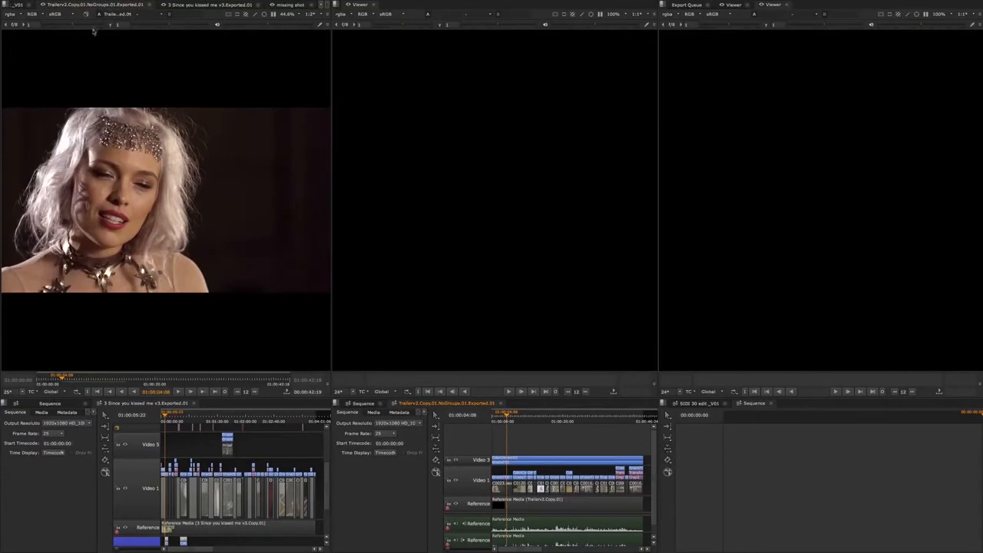
{"action": "left_click_drag", "start_coordinate": [99, 7], "coordinate": [440, 111]}
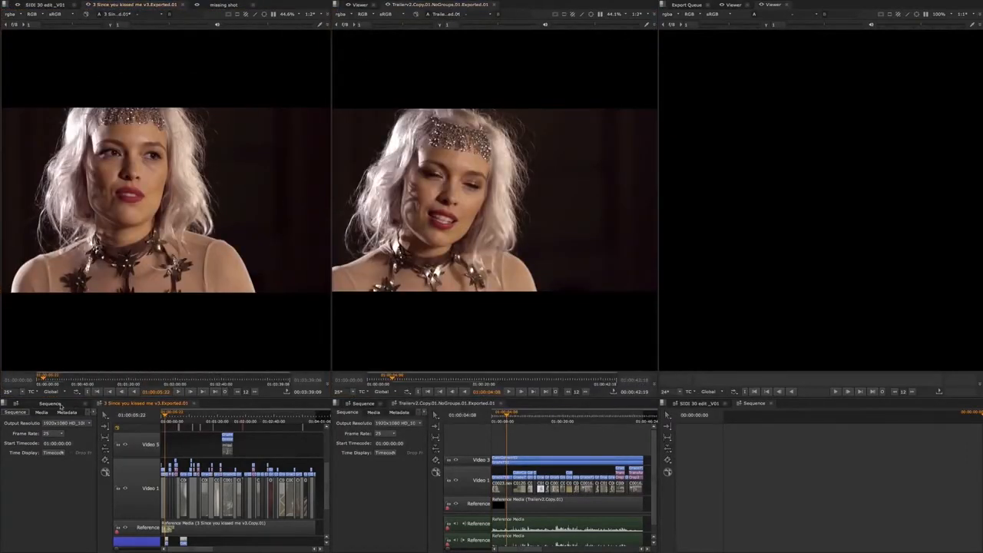
- Close the empty Sequence tabs in all three timelines and place the SIDI 30 edit _V01 viewer in the third comparison group
{"action": "left_click", "coordinate": [69, 406]}
{"action": "left_click", "coordinate": [85, 404]}
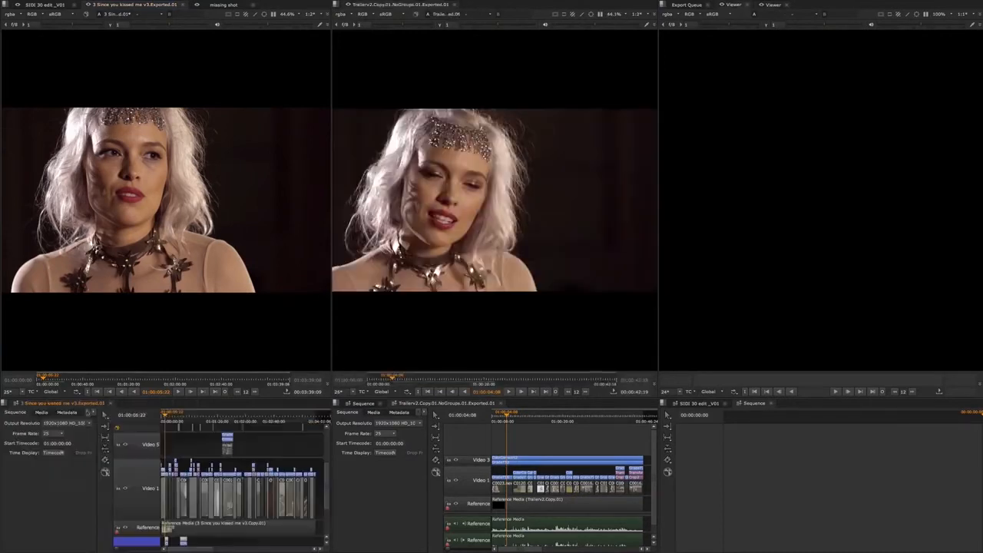
{"action": "left_click", "coordinate": [379, 405]}
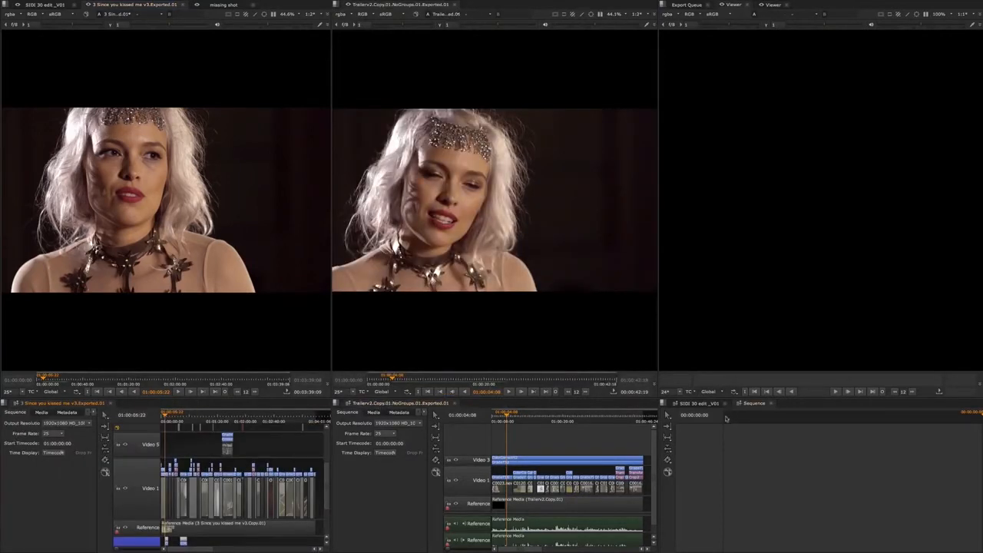
{"action": "left_click", "coordinate": [771, 404]}
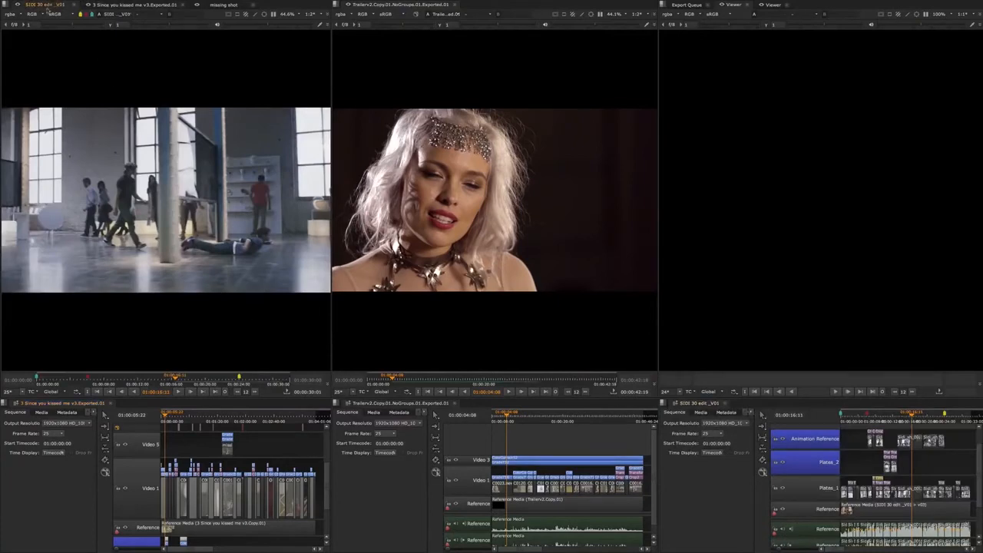
{"action": "left_click_drag", "start_coordinate": [58, 5], "coordinate": [778, 109]}
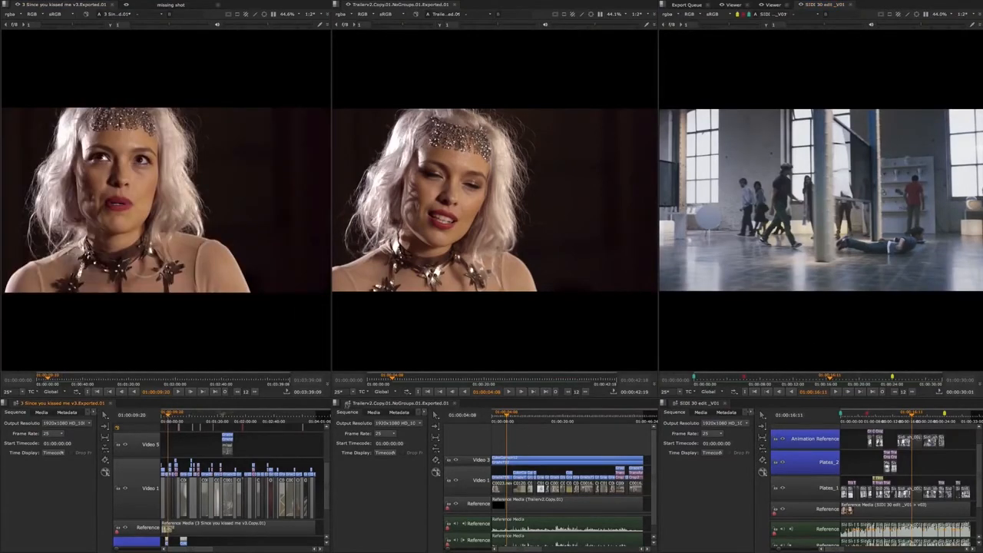
- Add a Grade effect to the first clip on Video 1 of the Trailerv2 timeline
{"action": "left_click", "coordinate": [508, 418]}
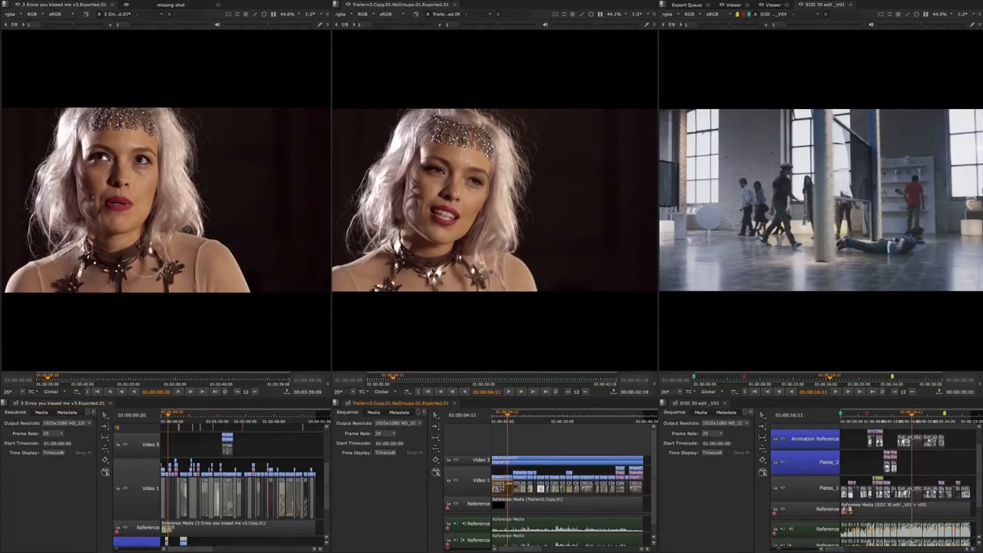
{"action": "right_click", "coordinate": [500, 488]}
{"action": "mouse_move", "coordinate": [508, 489]}
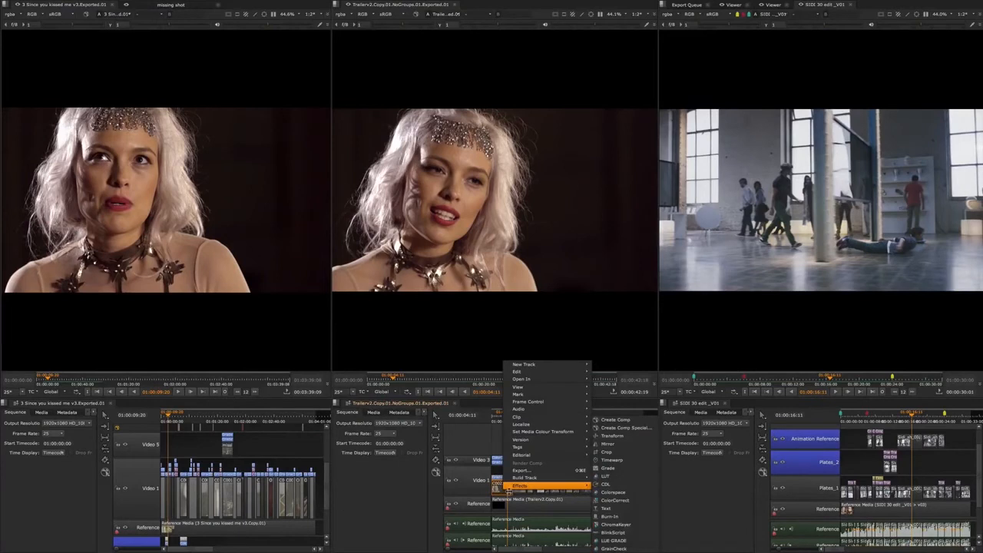
{"action": "left_click", "coordinate": [607, 468]}
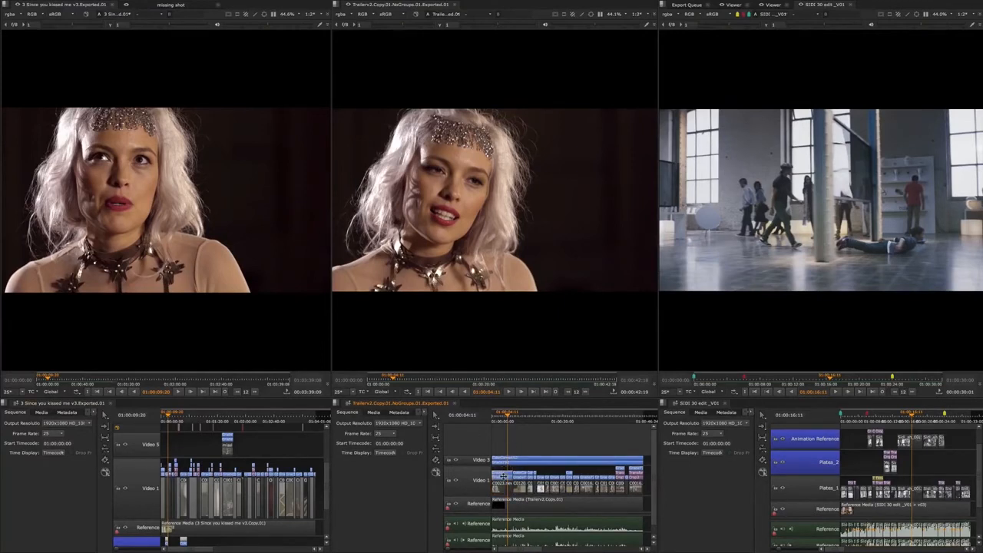
- Paste the copied effects onto the C0023.new.04 clip on Video 1 of the 3 Since you kissed me timeline and delete its lowest effect
{"action": "scroll", "coordinate": [184, 466], "scroll_direction": "up", "scroll_amount": 8}
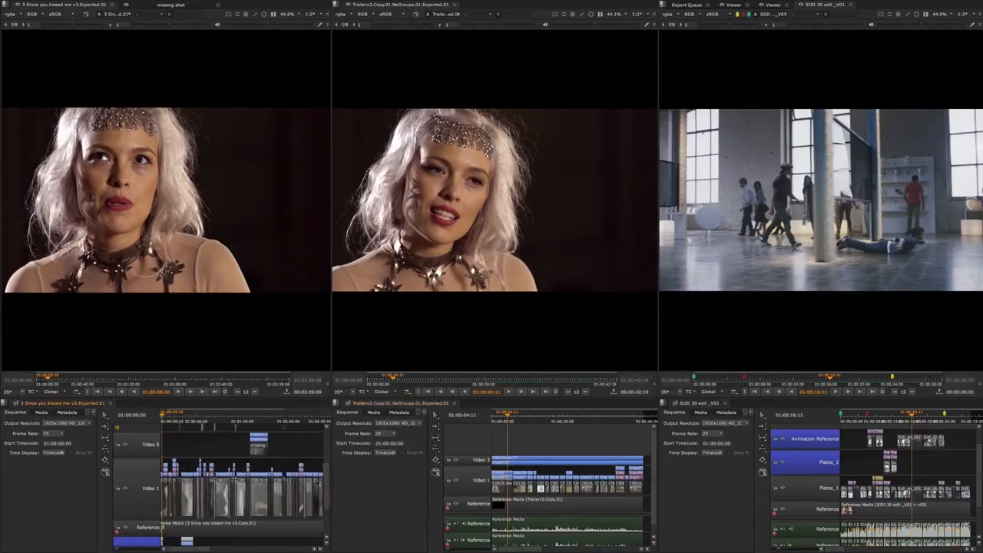
{"action": "scroll", "coordinate": [199, 476], "scroll_direction": "up", "scroll_amount": 6}
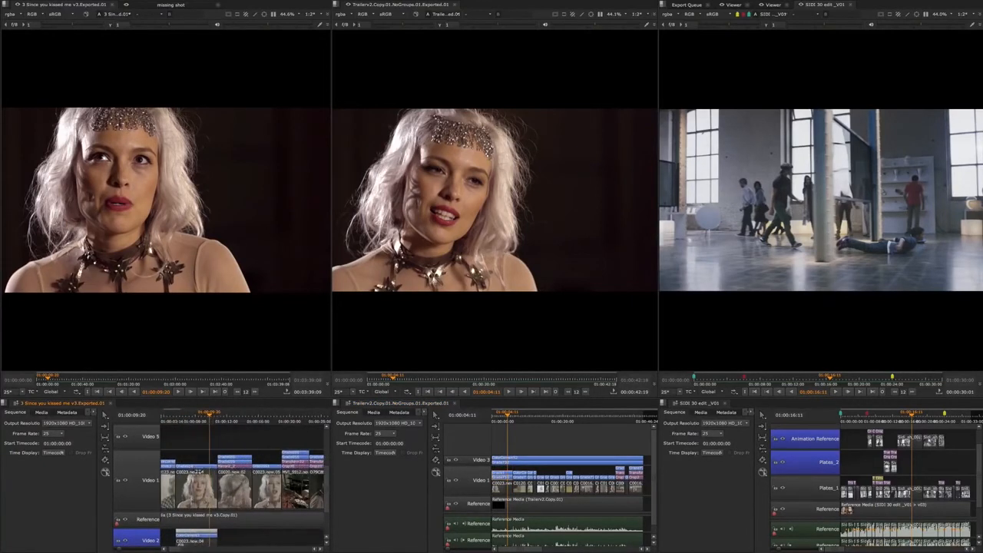
{"action": "key", "text": "ctrl+v"}
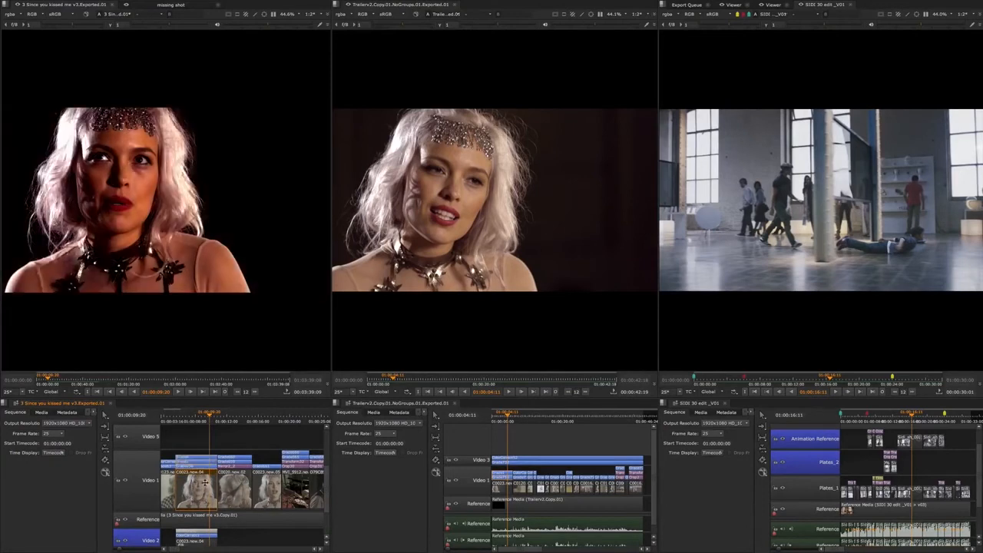
{"action": "left_click", "coordinate": [197, 445]}
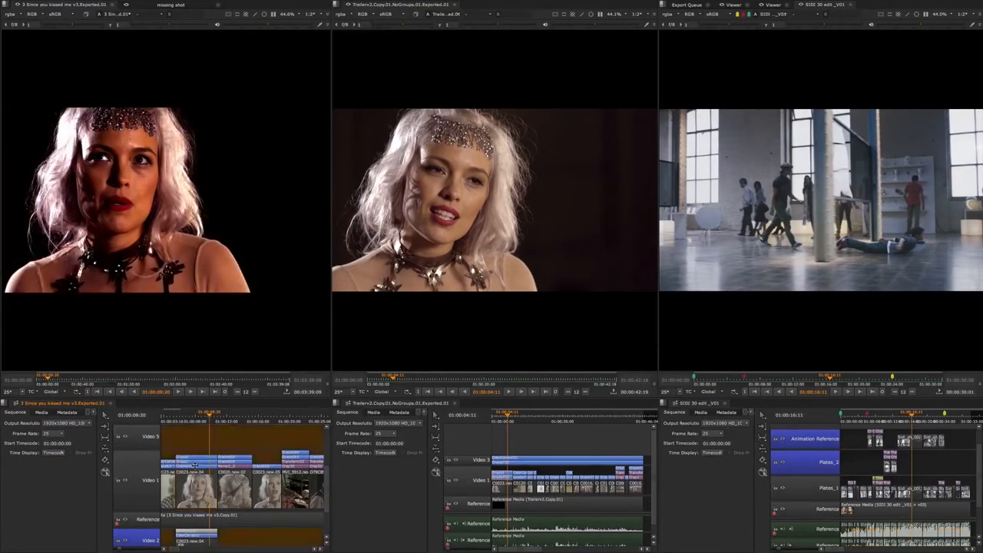
{"action": "left_click", "coordinate": [196, 465]}
{"action": "key", "text": "Delete"}
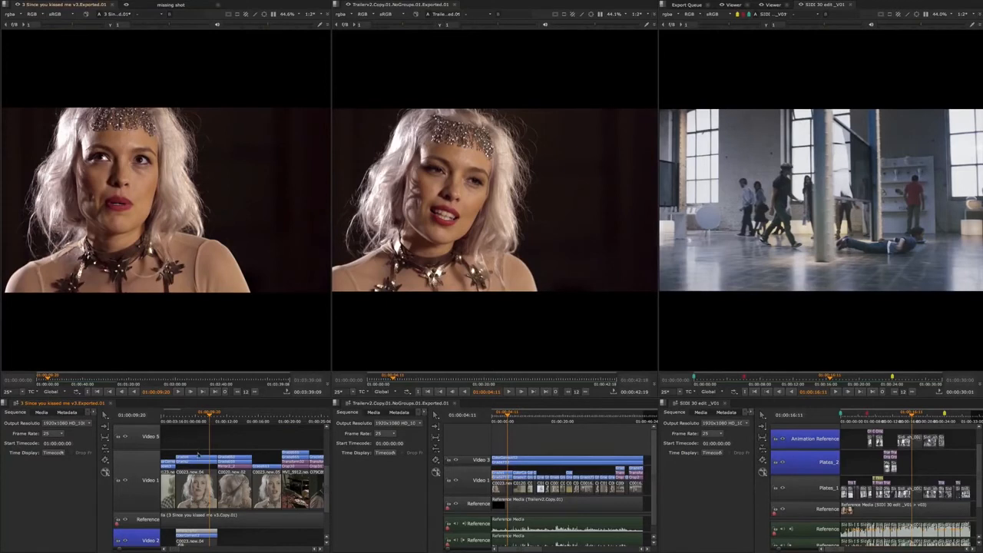
- Scrub the 3 Since you kissed me sequence back to 01:00:09:00 to review the clip beside the Trailerv2 sequence
{"action": "left_click", "coordinate": [204, 418]}
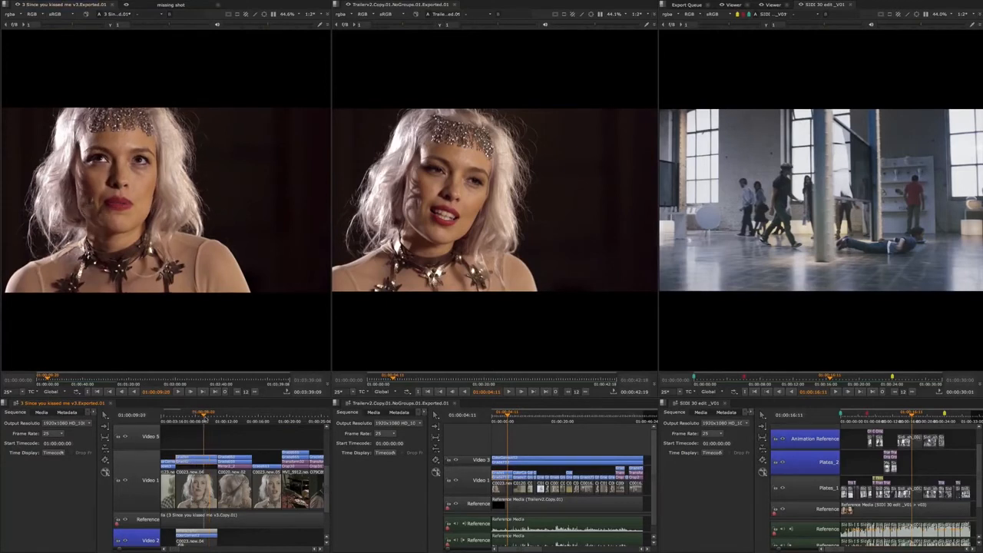
{"action": "left_click_drag", "start_coordinate": [205, 418], "coordinate": [199, 419]}
{"action": "scroll", "coordinate": [218, 436], "scroll_direction": "down", "scroll_amount": 5}
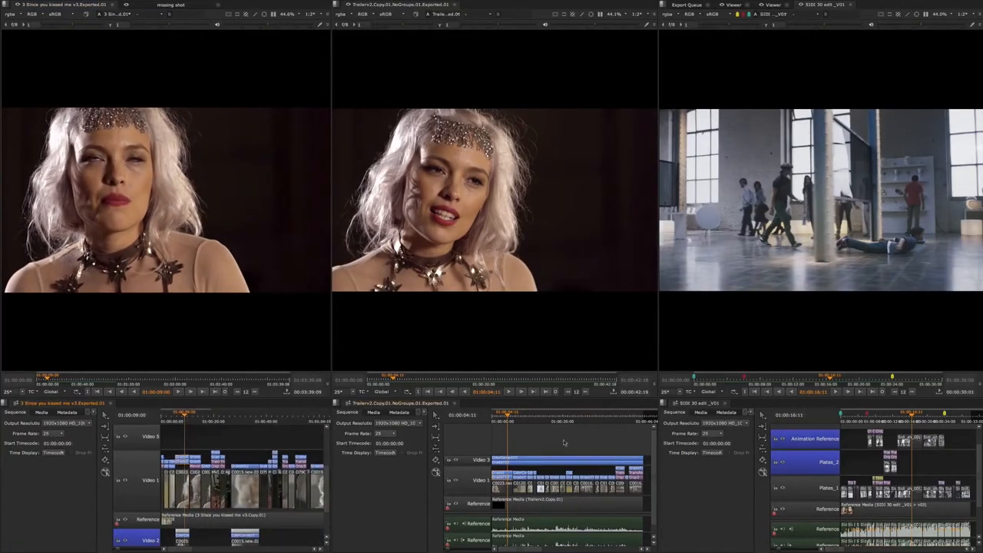
{"action": "scroll", "coordinate": [559, 442], "scroll_direction": "down", "scroll_amount": 3}
{"action": "scroll", "coordinate": [561, 441], "scroll_direction": "up", "scroll_amount": 4}
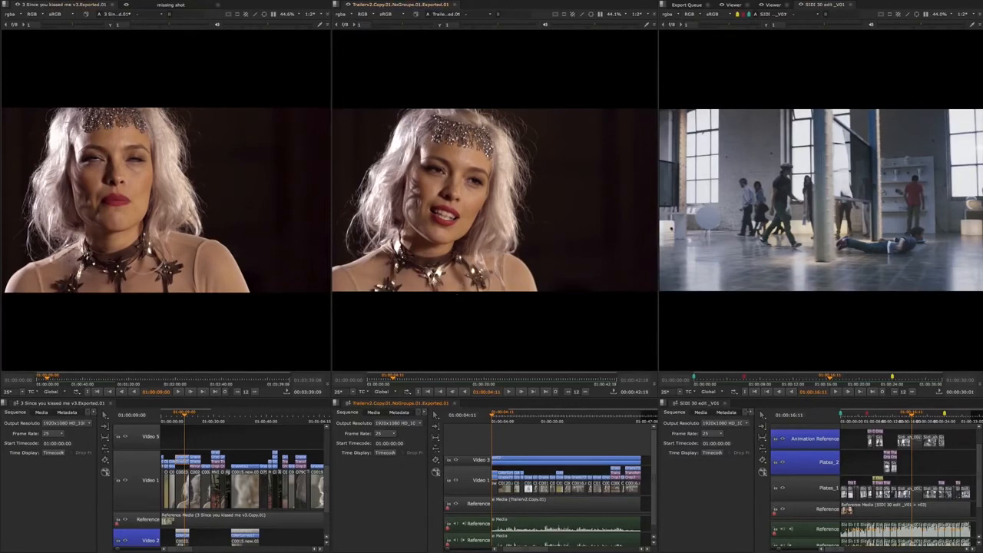
- Switch to the Grading workspace, show the 3 Since you kissed me v3.Exported.01 timeline, and move its playhead to 01:00:08:22
{"action": "mouse_move", "coordinate": [184, 3]}
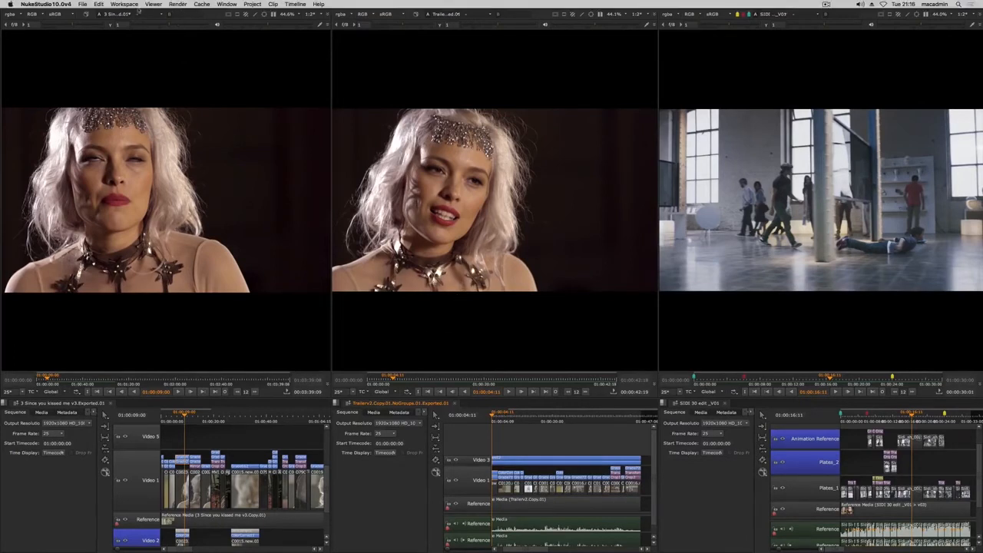
{"action": "left_click", "coordinate": [127, 5]}
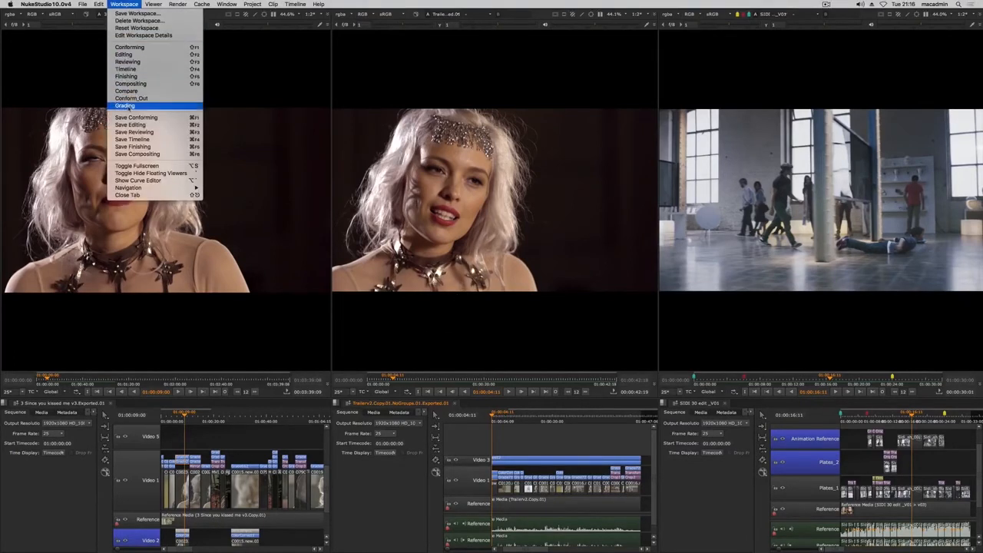
{"action": "left_click", "coordinate": [128, 106]}
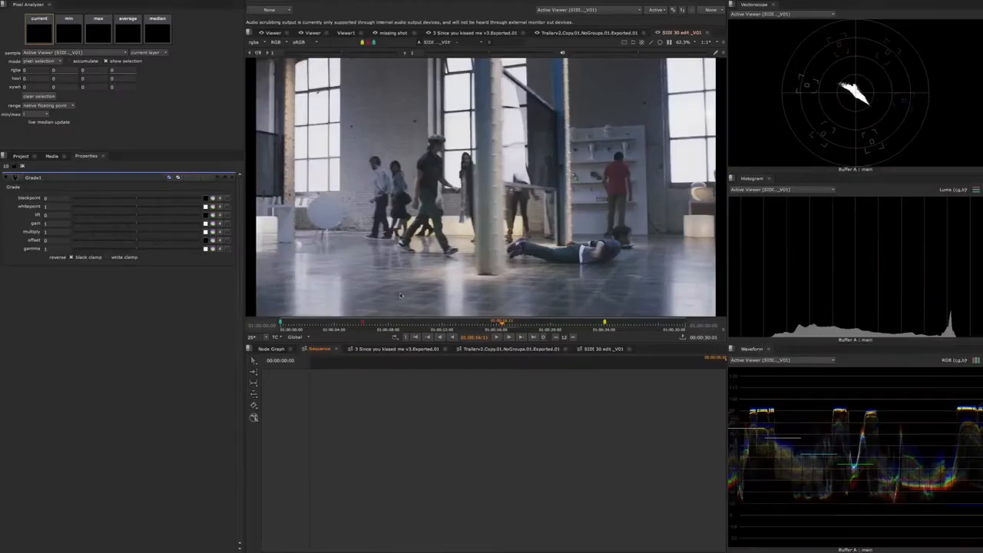
{"action": "left_click", "coordinate": [374, 349]}
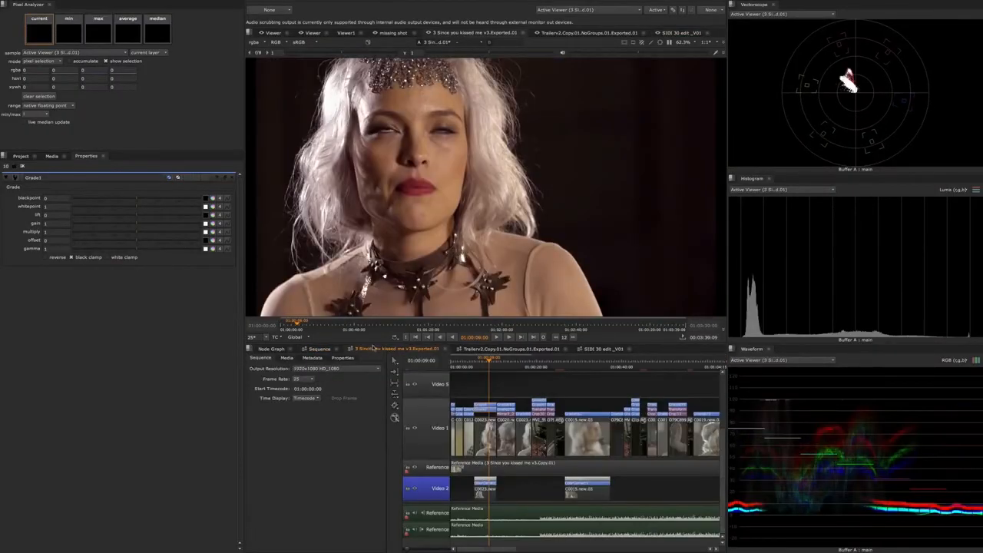
{"action": "left_click_drag", "start_coordinate": [489, 364], "coordinate": [488, 365]}
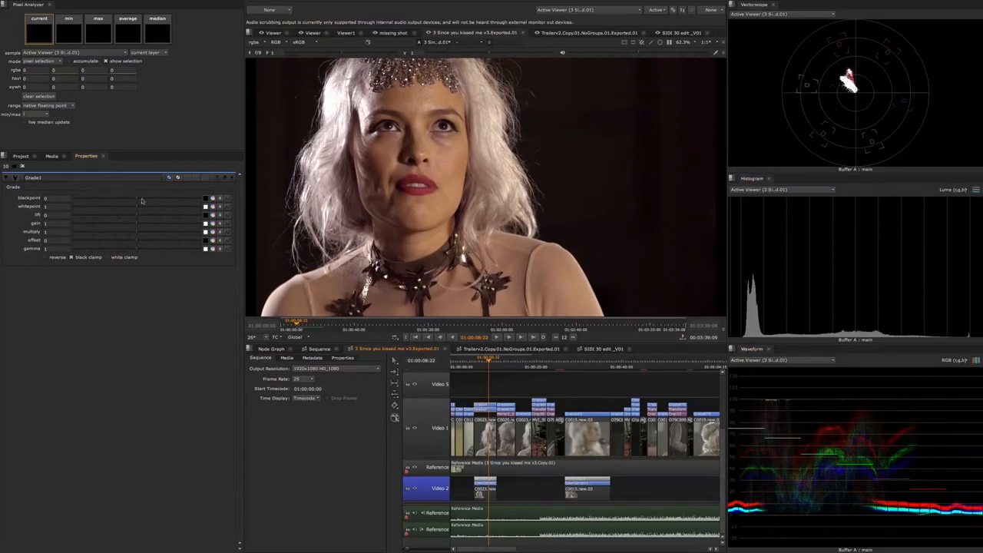
- Show the colour wheels and per-channel sliders for lift, gain and gamma in the Grade1 properties
{"action": "left_click", "coordinate": [212, 216]}
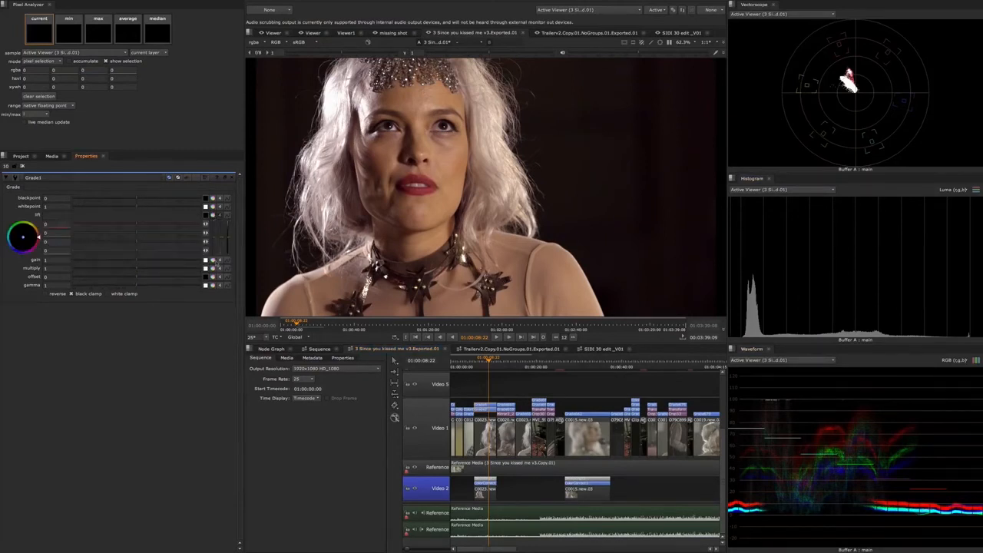
{"action": "left_click", "coordinate": [213, 260]}
{"action": "left_click", "coordinate": [213, 322]}
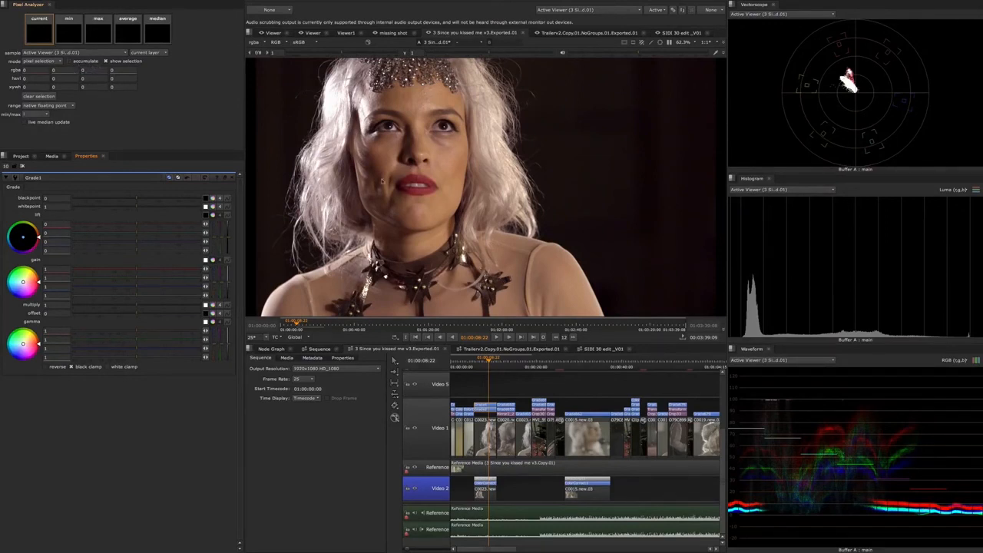
- Sample pixels on the woman's cheek for the Pixel Analyzer and set its mode to full frame
{"action": "left_click", "coordinate": [371, 175], "text": "ctrl"}
{"action": "left_click_drag", "start_coordinate": [385, 172], "coordinate": [370, 175]}
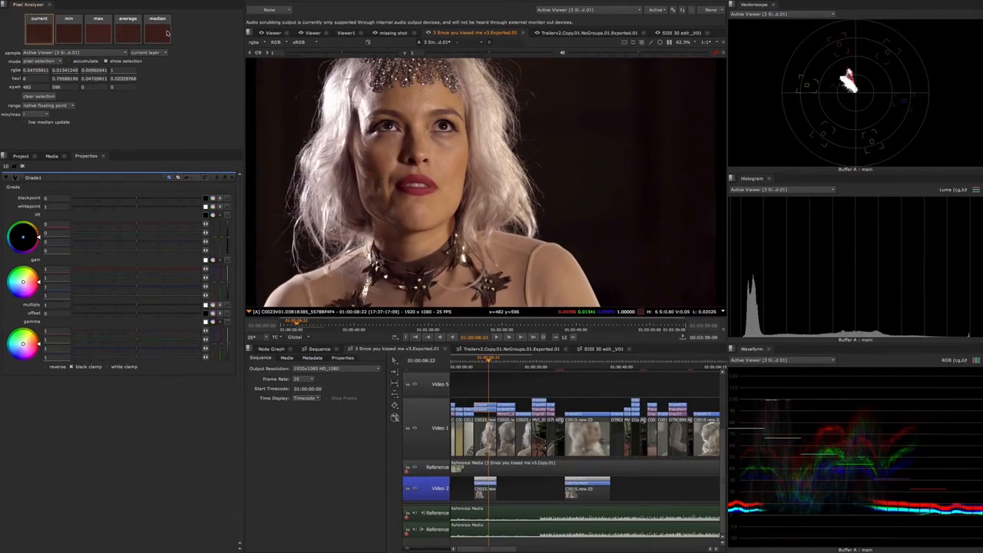
{"action": "left_click", "coordinate": [55, 62]}
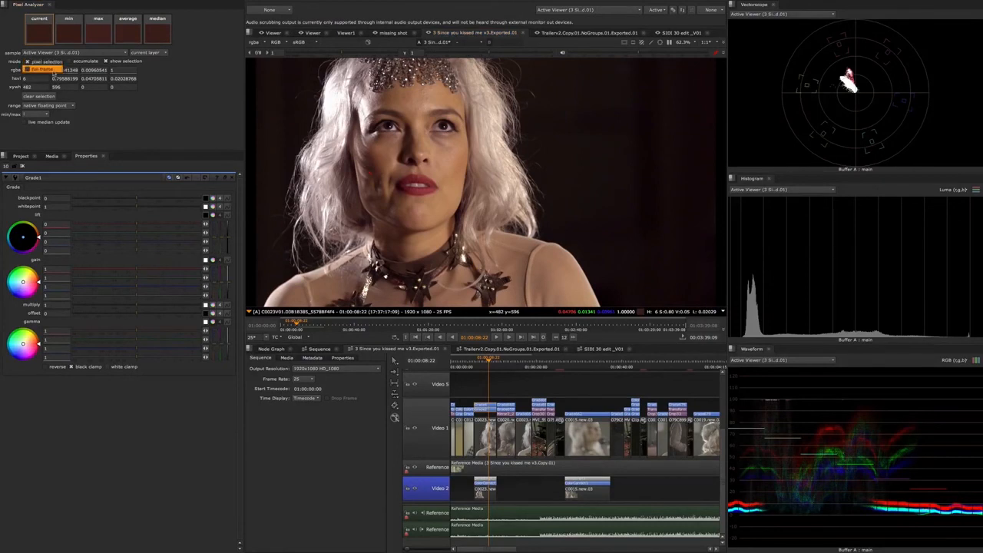
{"action": "left_click", "coordinate": [55, 72]}
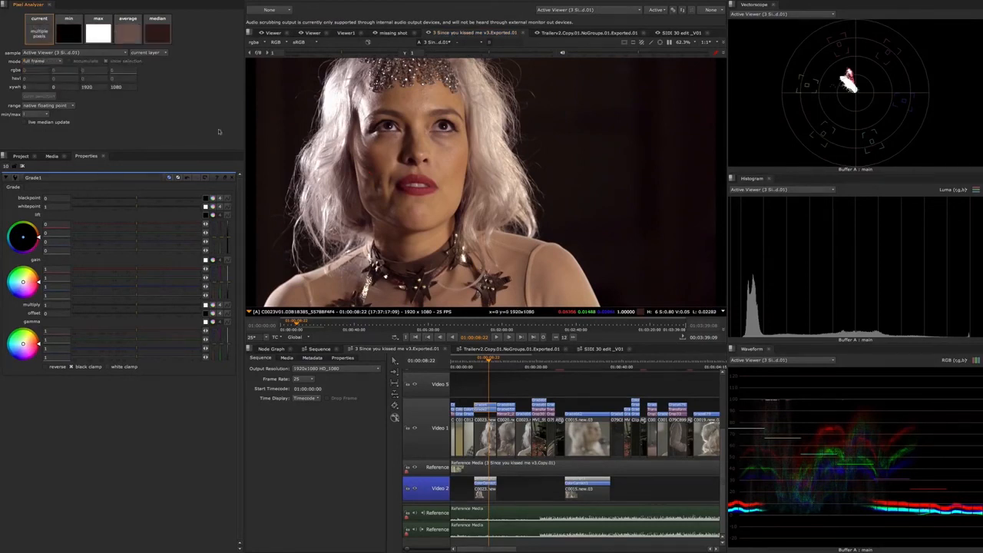